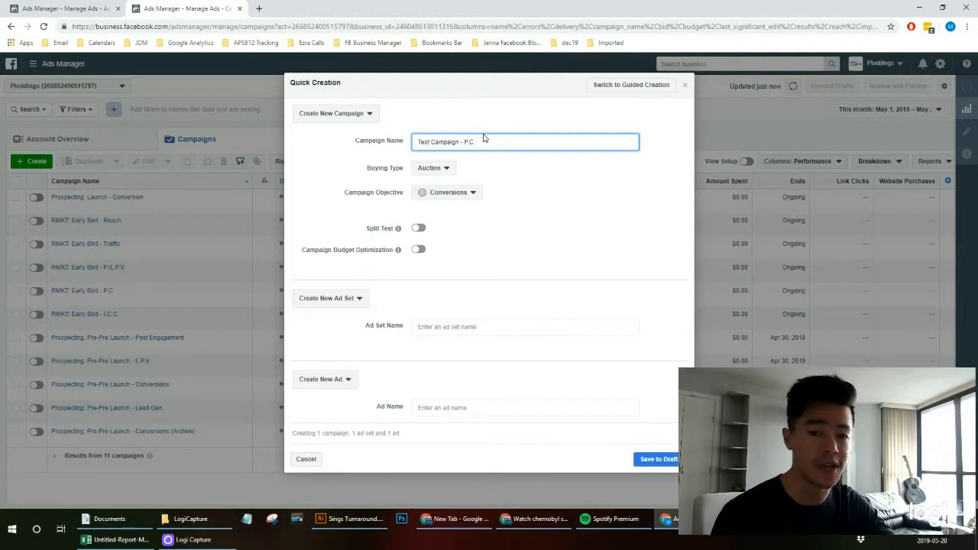
left_click(448, 176)
left_click(509, 186)
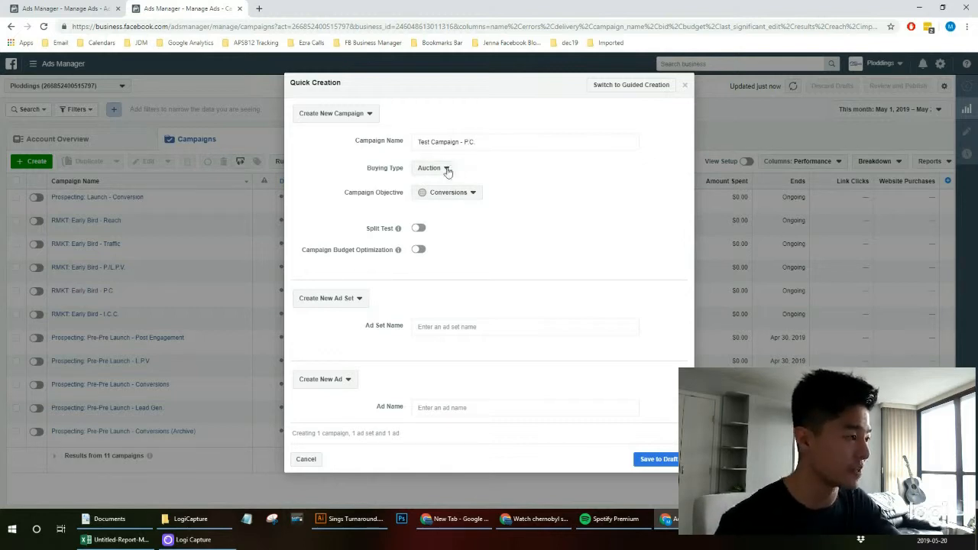
double_click(466, 143)
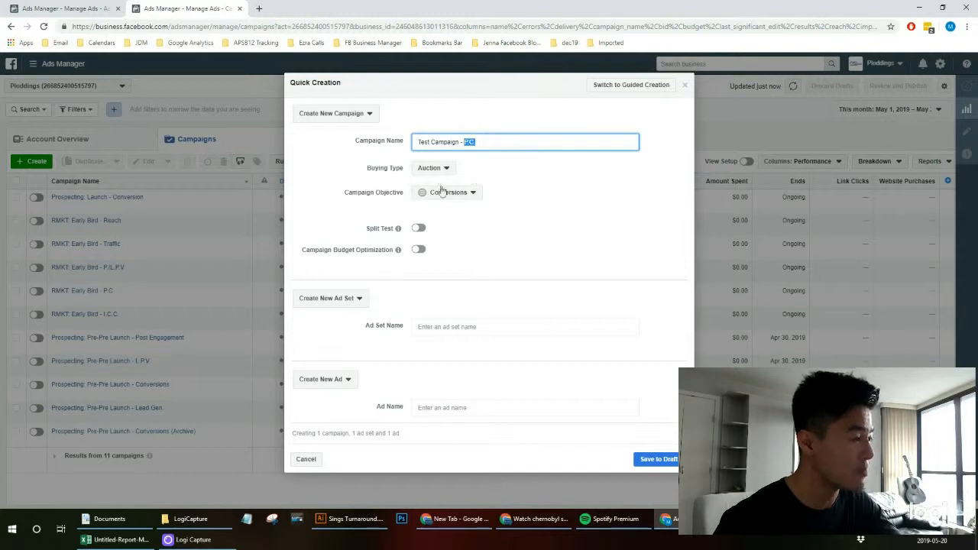
left_click(382, 197)
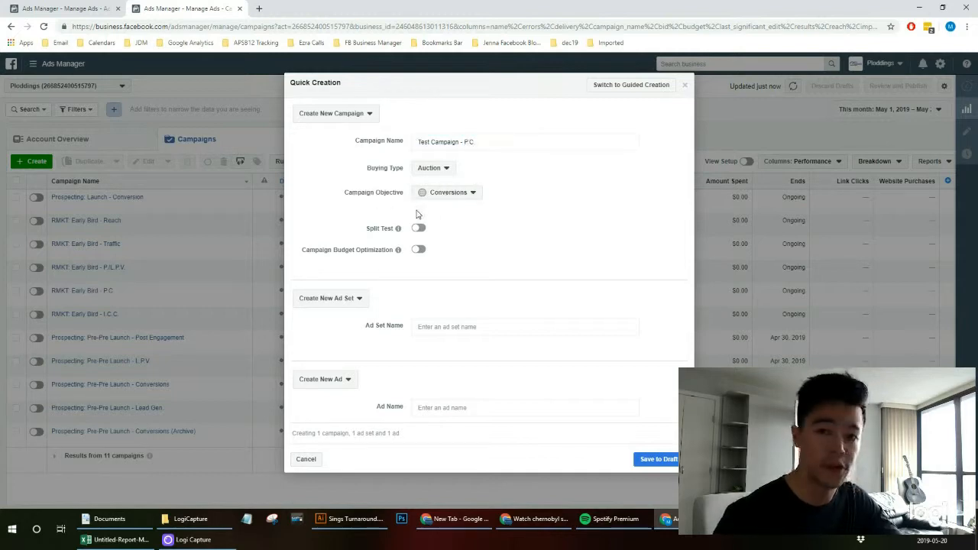
left_click_drag(375, 195, 357, 194)
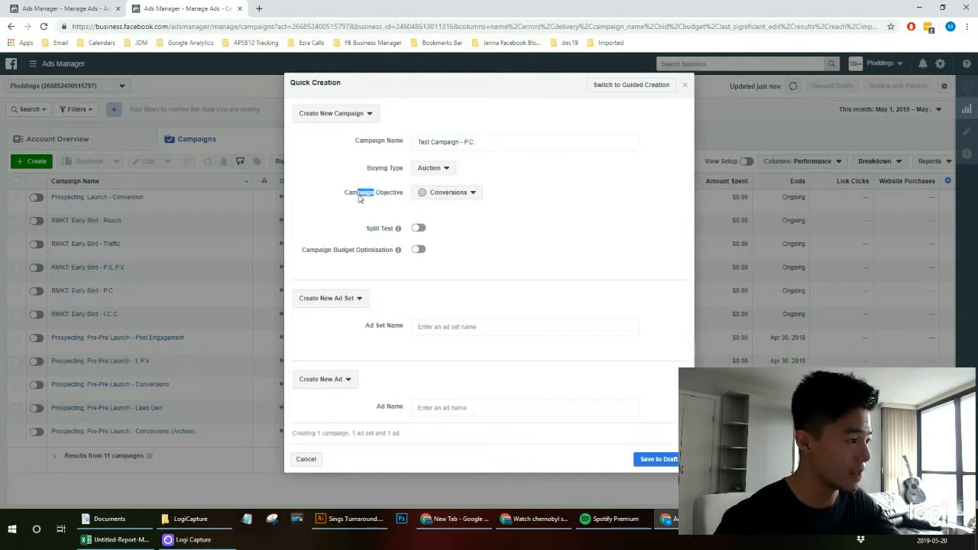
Name the new ad set "Test Ad Set" and save the campaign to draft without creating an ad.
left_click(468, 324)
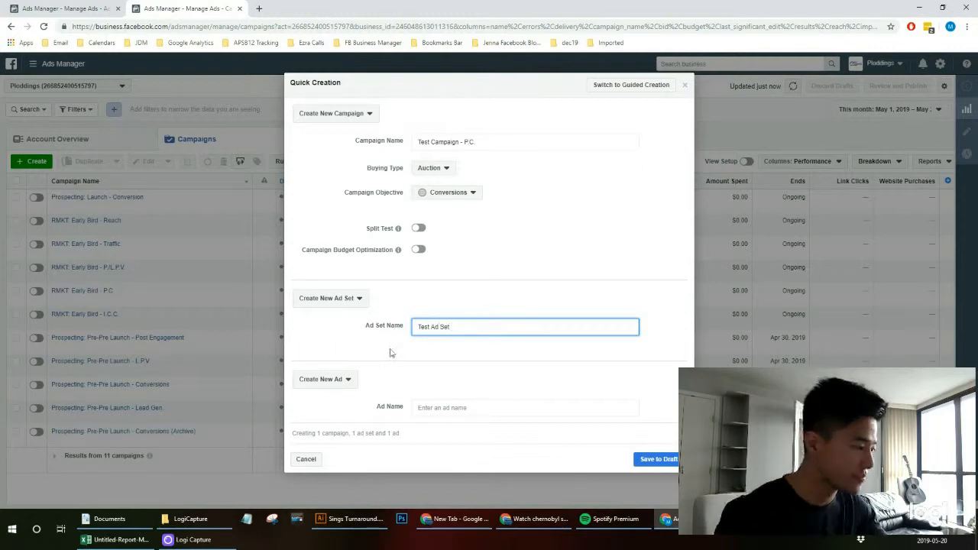
left_click(324, 379)
left_click(339, 411)
left_click(662, 443)
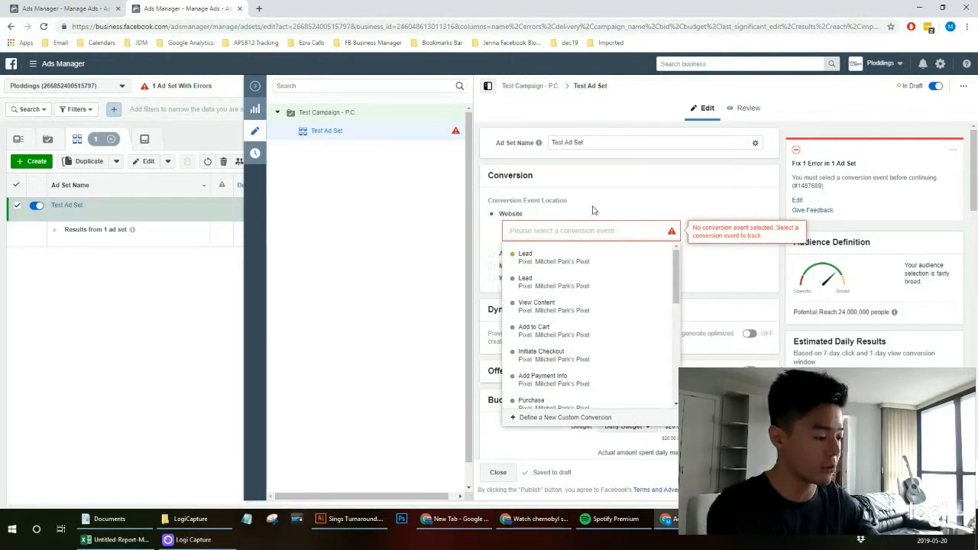
Select Purchase as the website conversion event for the Test Ad Set.
type("purchase")
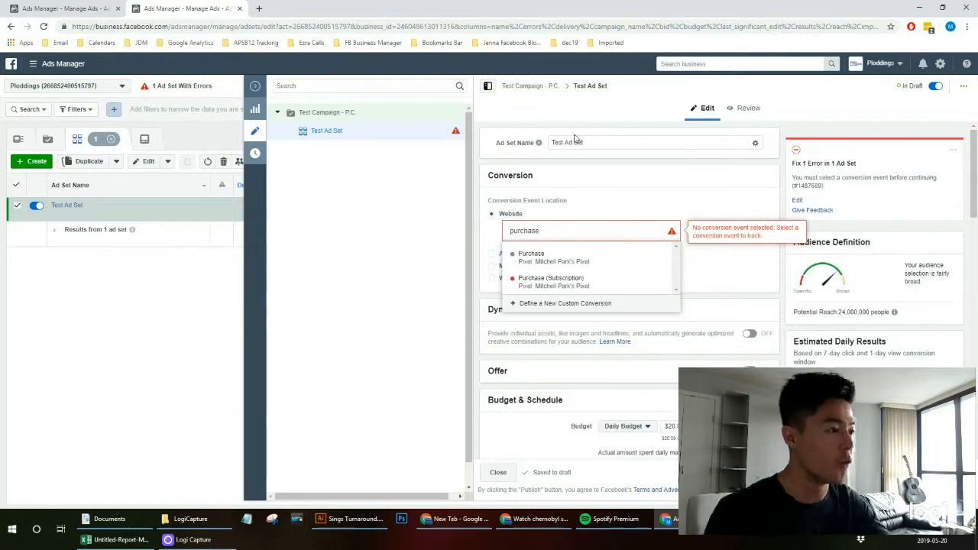
left_click(565, 256)
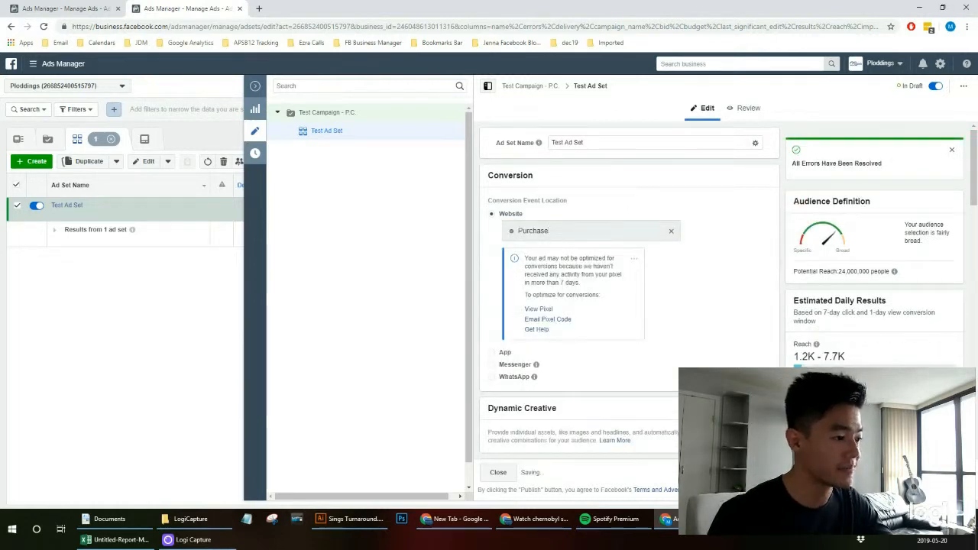
Examine the ad set's Optimization & Delivery settings, including ad delivery and conversion window, and compare them with the chosen conversion event.
scroll(635, 328, "down", 15)
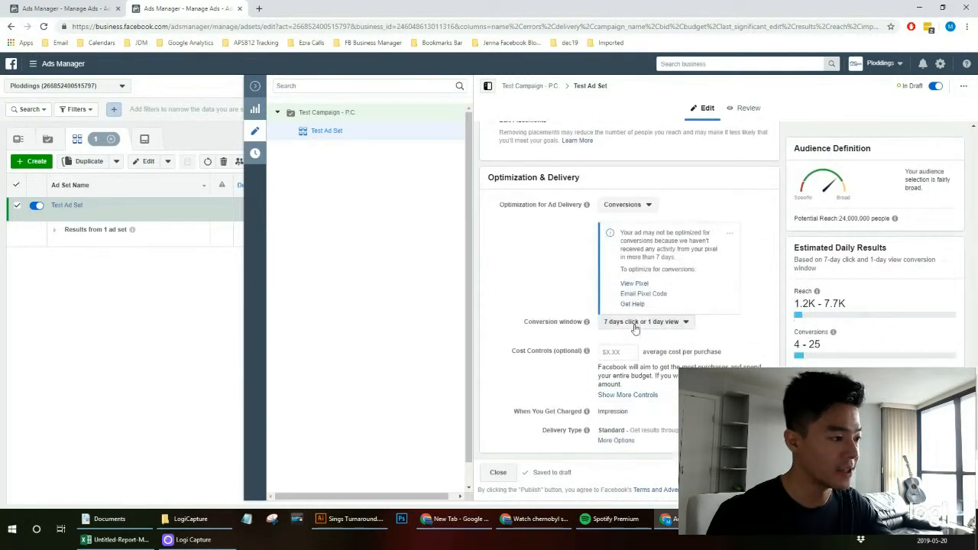
left_click(637, 208)
left_click(676, 194)
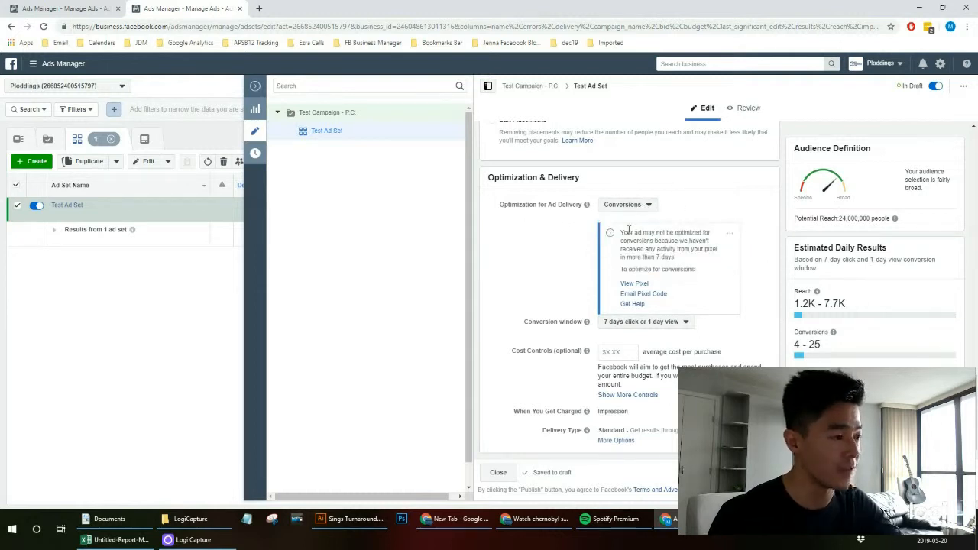
scroll(708, 325, "up", 8)
scroll(707, 333, "up", 4)
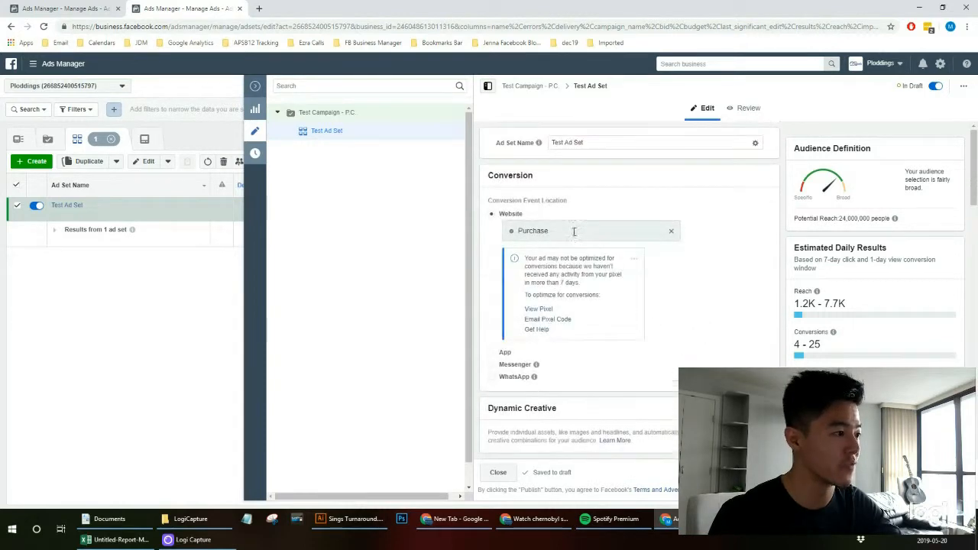
scroll(616, 336, "down", 10)
scroll(616, 336, "down", 4)
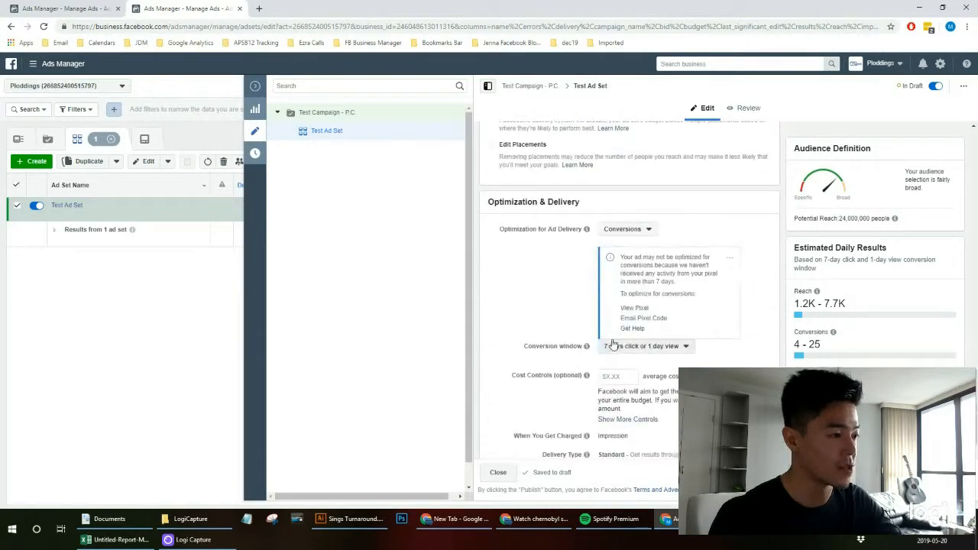
scroll(600, 257, "up", 10)
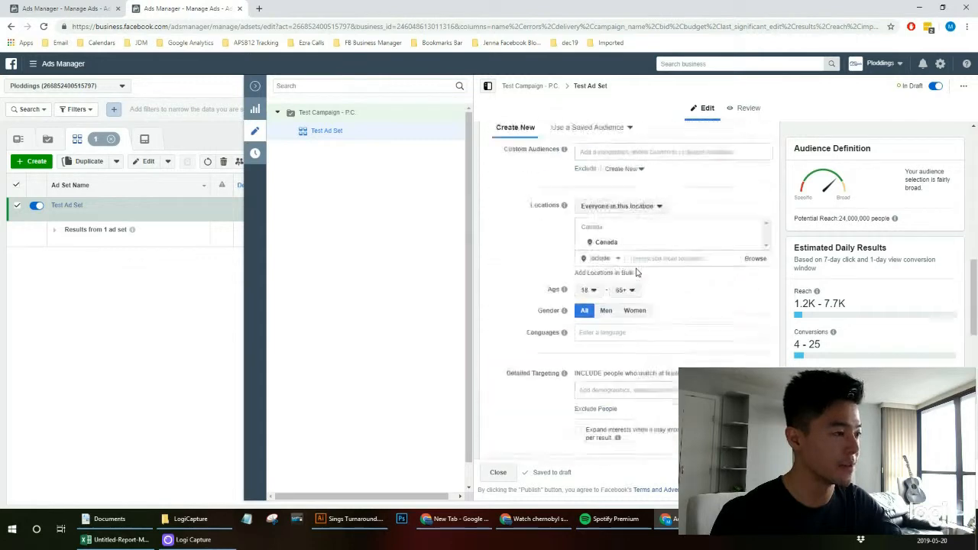
scroll(645, 341, "up", 6)
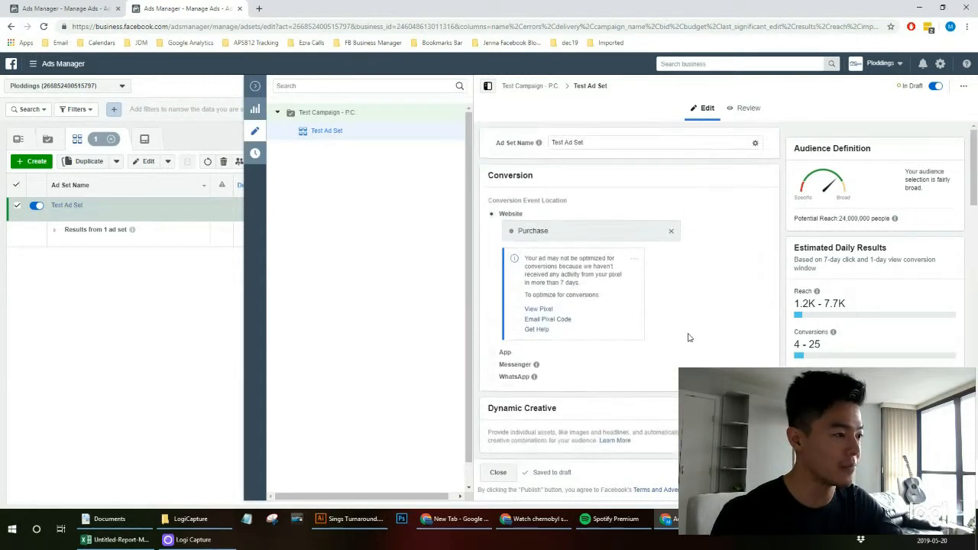
scroll(683, 339, "down", 7)
scroll(659, 346, "down", 9)
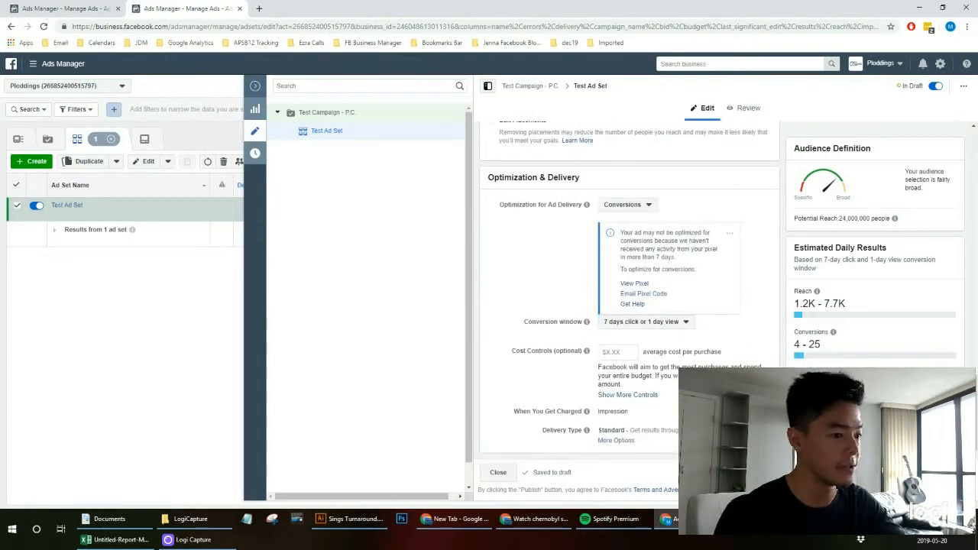
Switch the Test Ad Set off and close its editor.
left_click(935, 87)
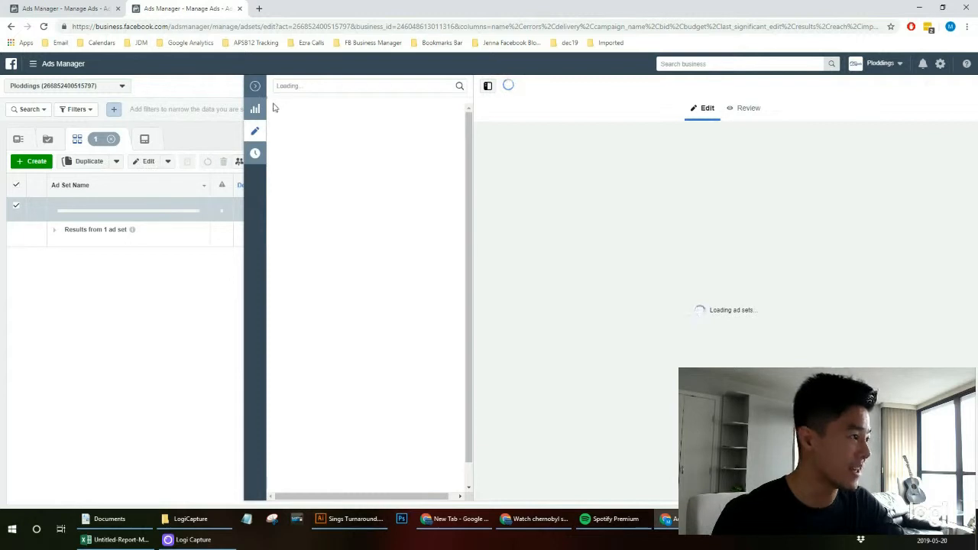
left_click(253, 89)
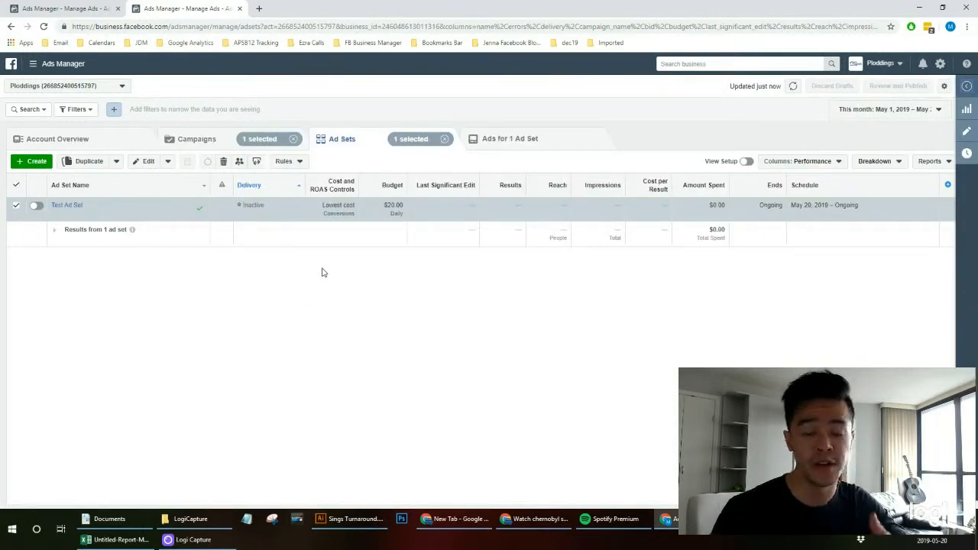
Make one duplicate of the campaign "Test Campaign - P.C.".
left_click(200, 146)
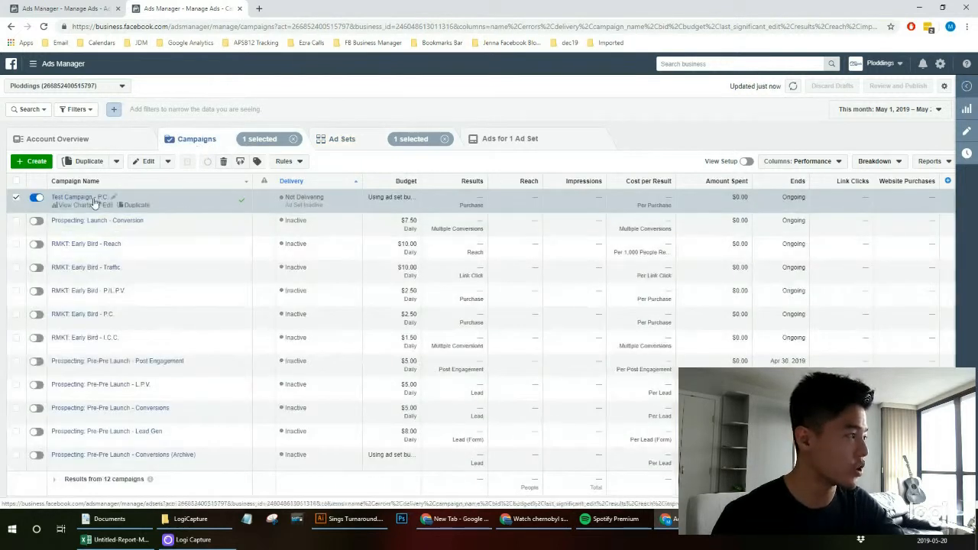
left_click(93, 160)
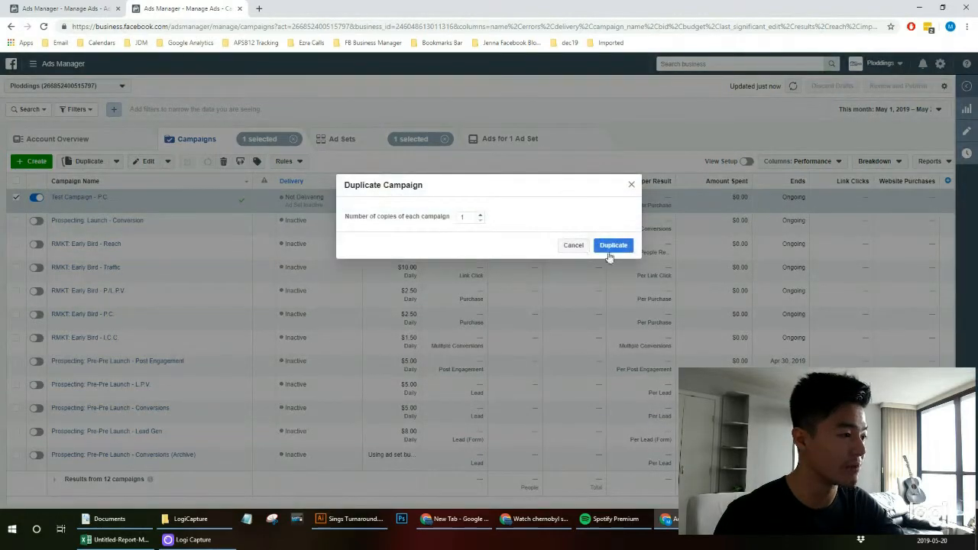
left_click(610, 250)
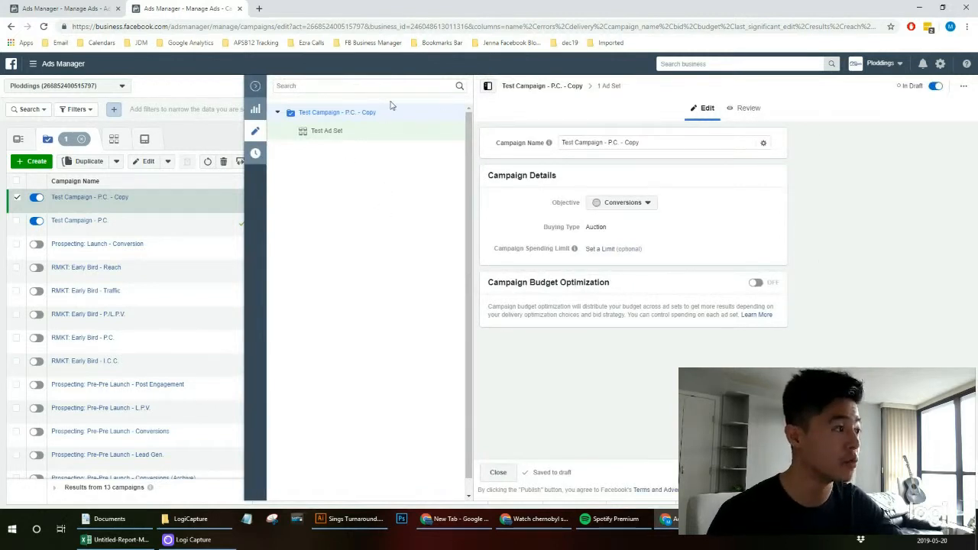
Rename the duplicated campaign as "Test Campaign - I.C.C.".
left_click_drag(608, 142, 841, 149)
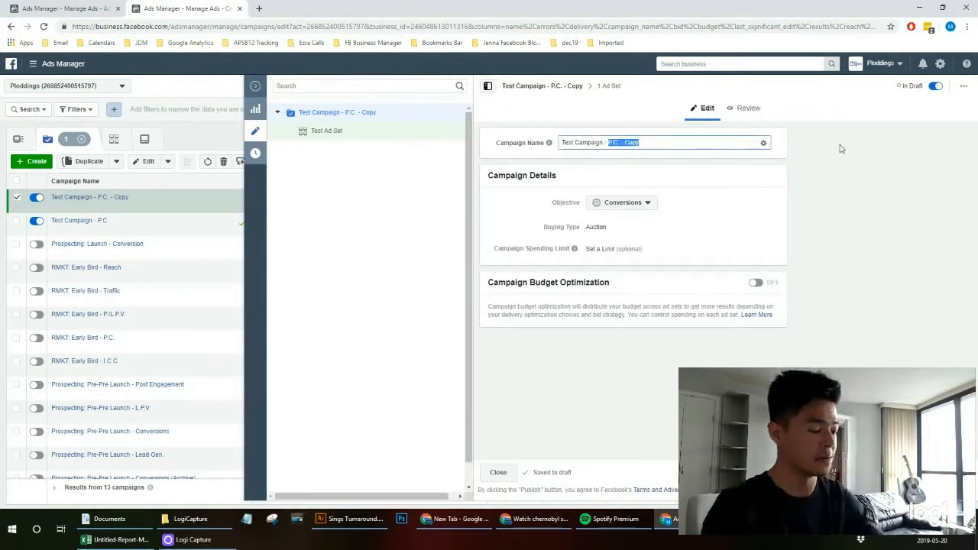
type("I")
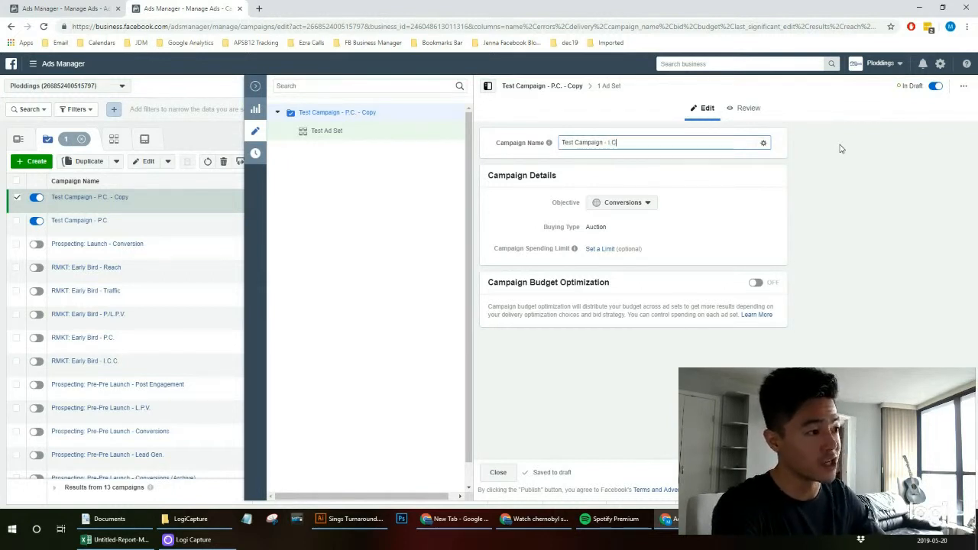
type(".C.C.")
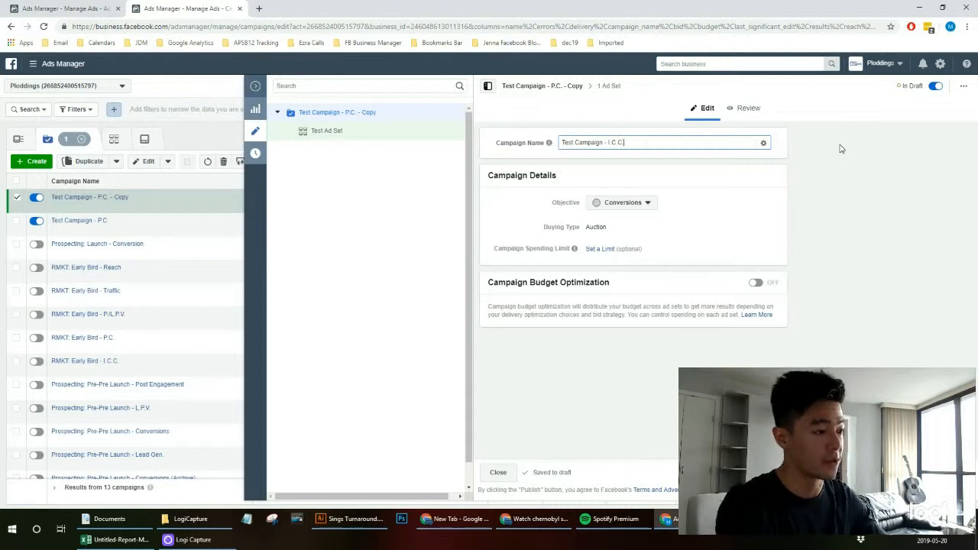
left_click(706, 156)
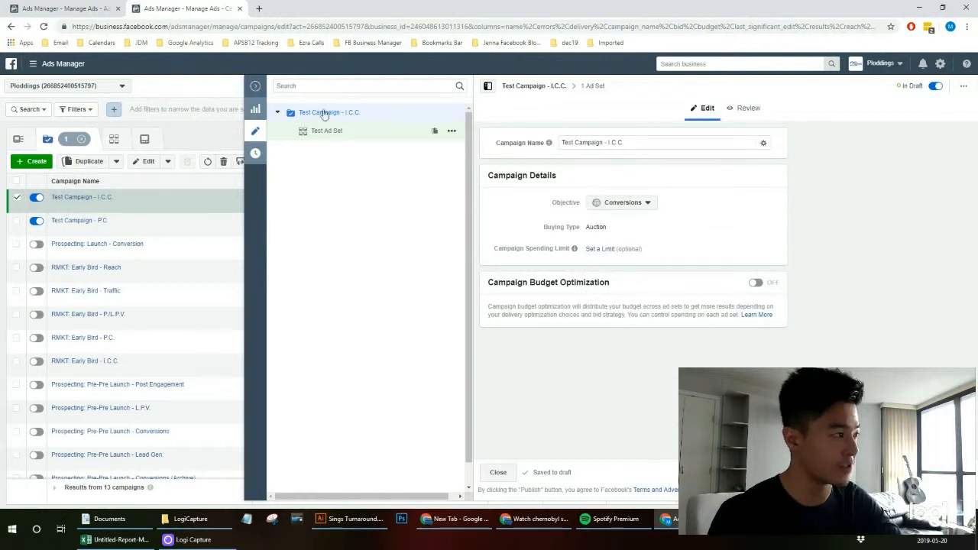
Set the website conversion event of the ad set in "Test Campaign - I.C.C." to Initiate Checkout and close the editor.
left_click(316, 132)
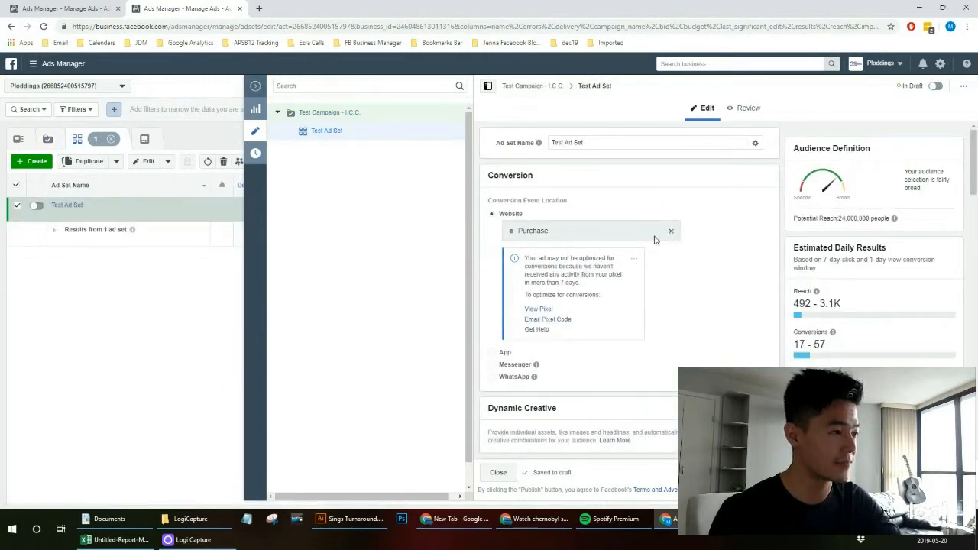
left_click(671, 233)
type("init")
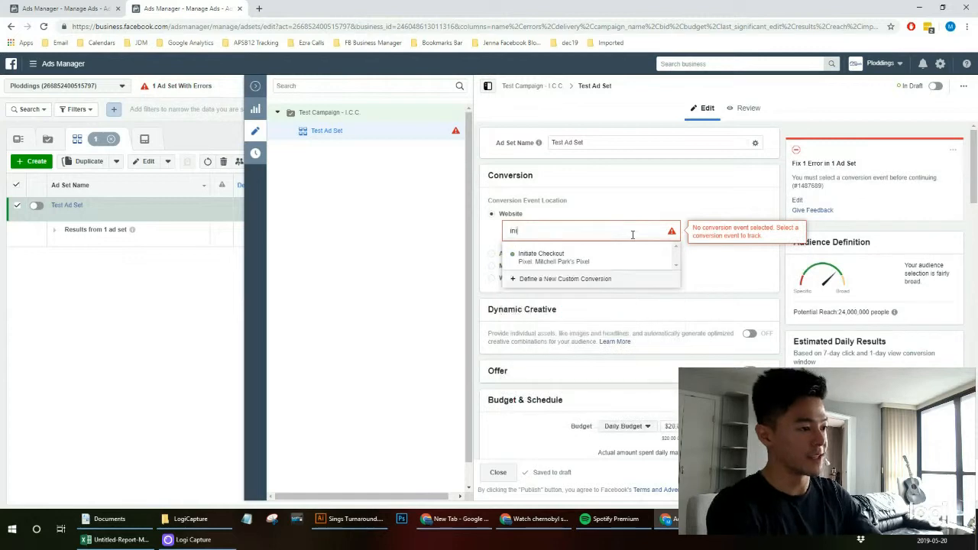
left_click(621, 258)
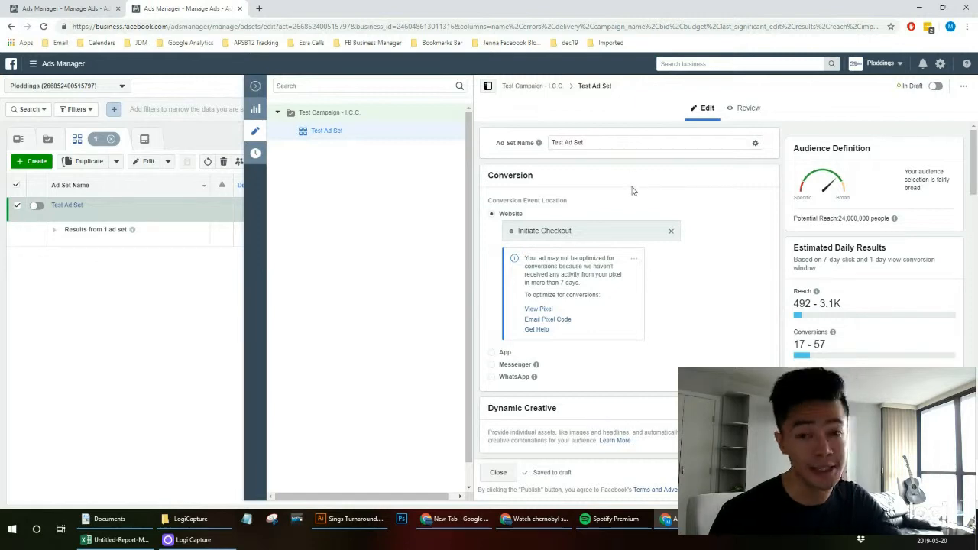
scroll(714, 225, "down", 6)
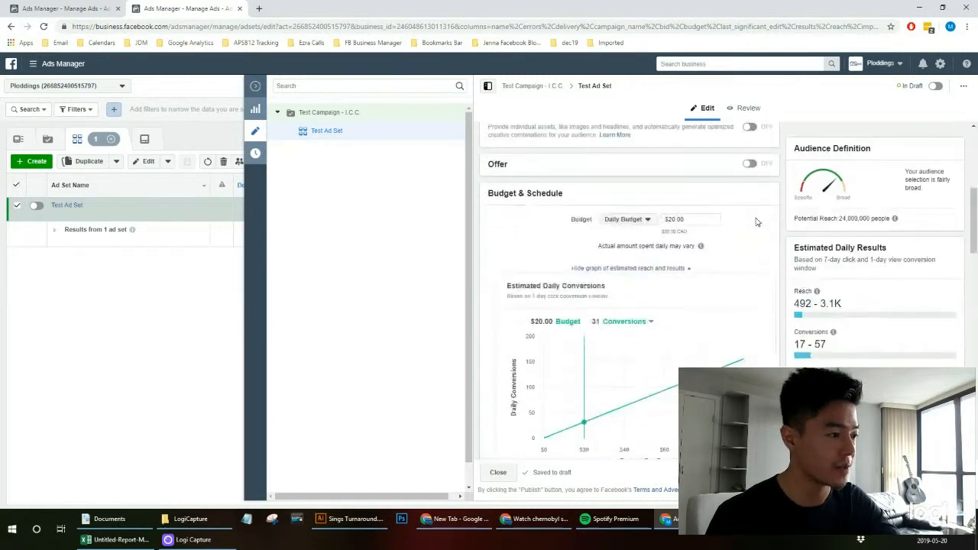
scroll(740, 251, "up", 5)
scroll(665, 230, "down", 12)
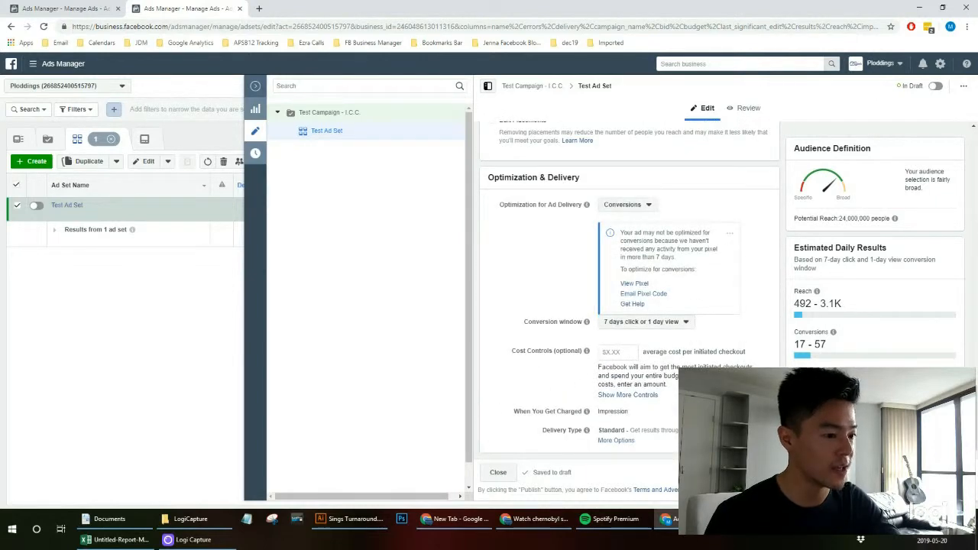
left_click(255, 86)
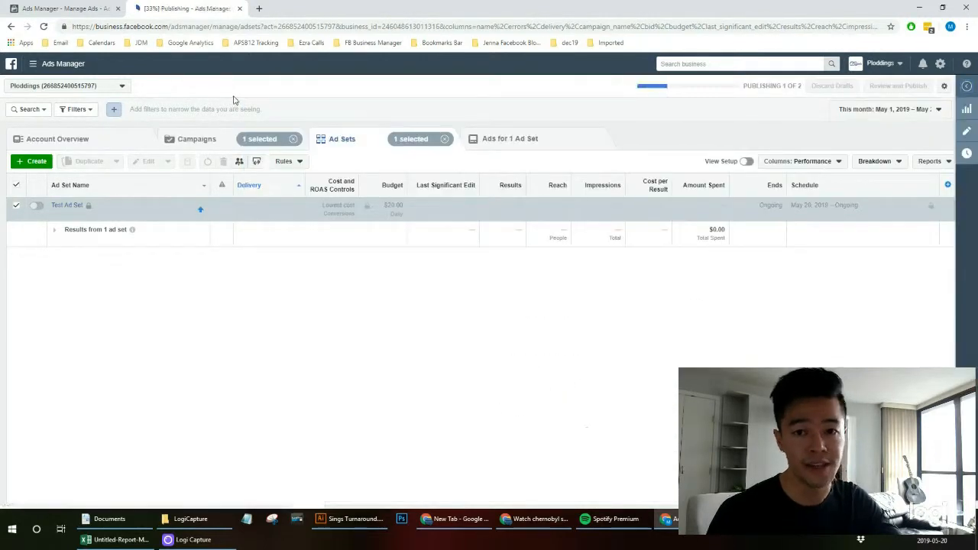
Make one duplicate of the campaign "Test Campaign - I.C.C.".
left_click(198, 140)
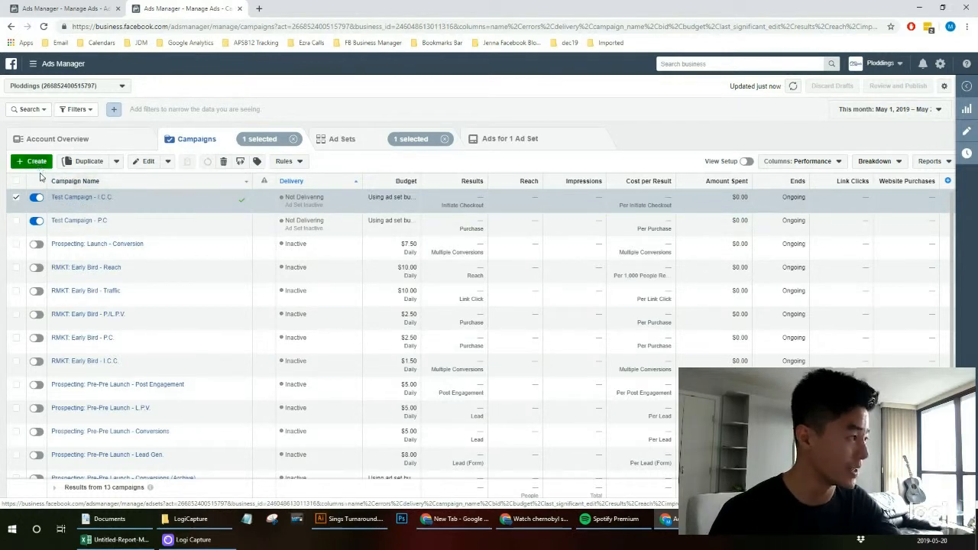
left_click(80, 160)
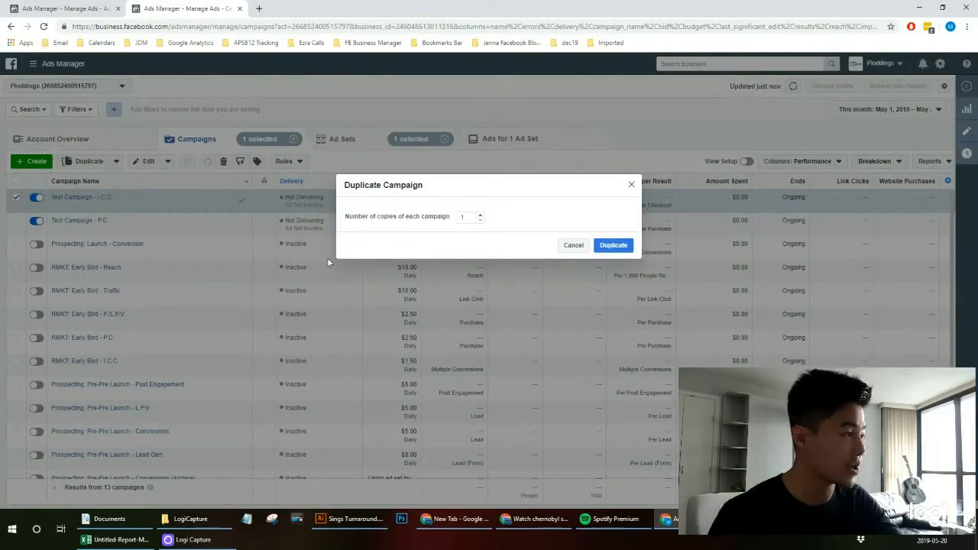
left_click(613, 245)
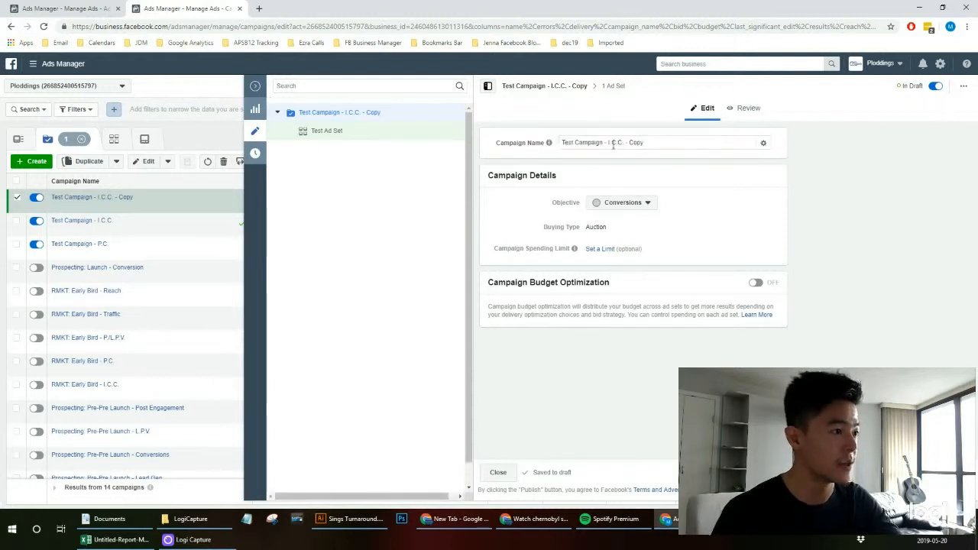
Rename the new campaign copy as "Test Campaign - P/L.P.V.".
left_click_drag(610, 143, 731, 136)
type("P/L")
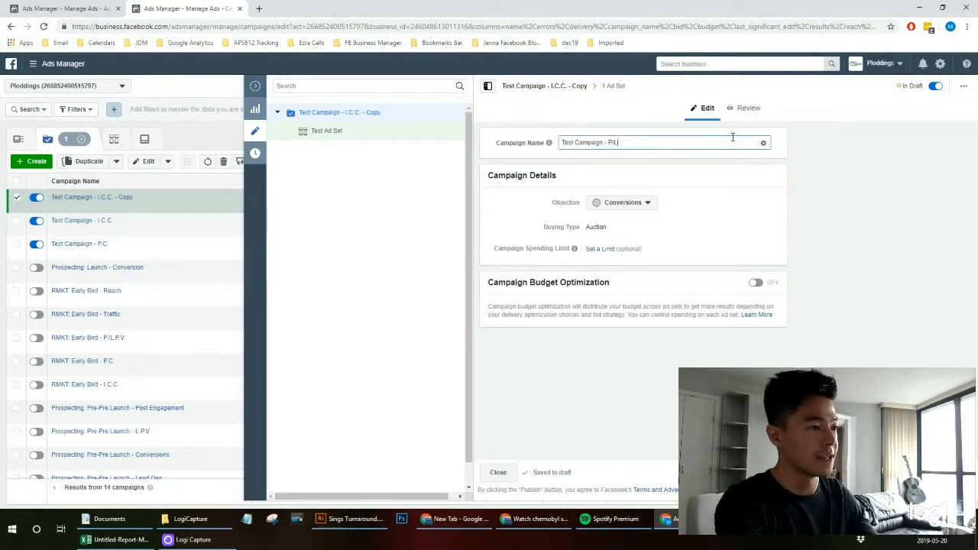
type(".P.B")
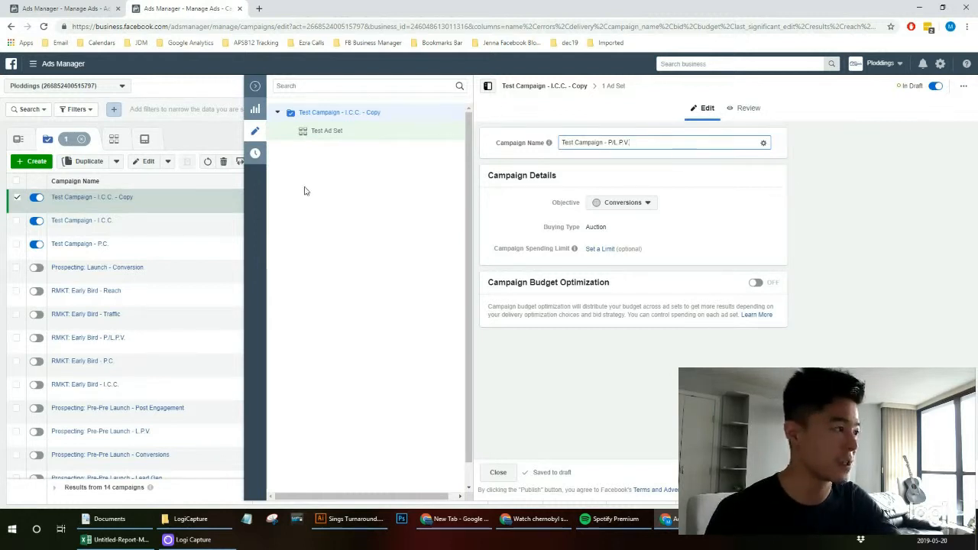
Set the website conversion event of the ad set in "Test Campaign - P/L.P.V." to Purchase.
left_click(332, 138)
left_click(329, 132)
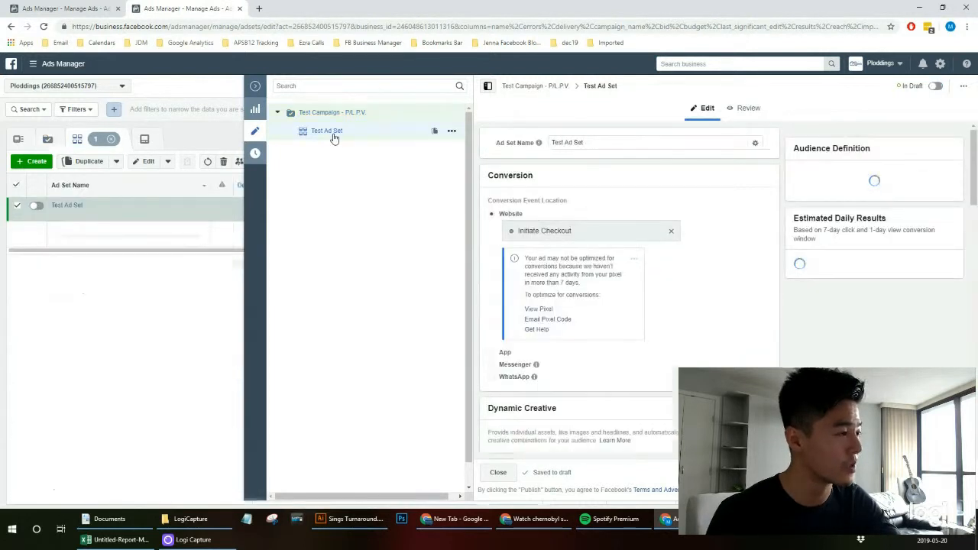
left_click(671, 233)
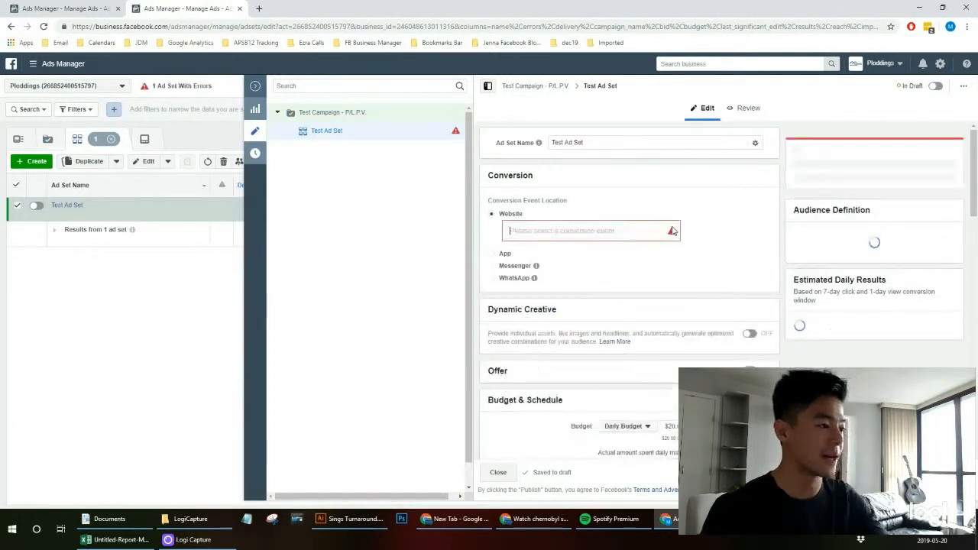
type("purchase")
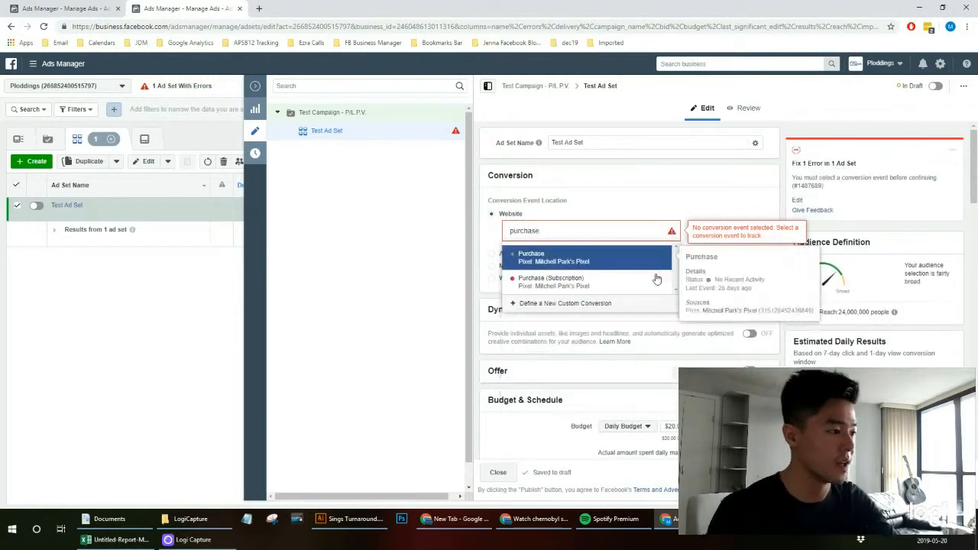
left_click(648, 257)
Optimize the ad set's delivery for Landing Page Views, then close the editor and return to the campaign list.
scroll(720, 281, "down", 15)
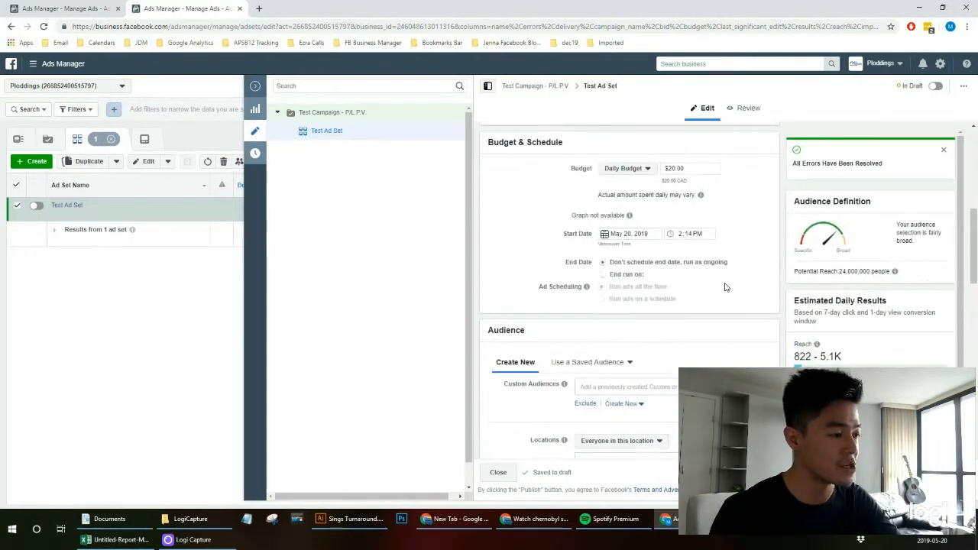
scroll(645, 313, "down", 1)
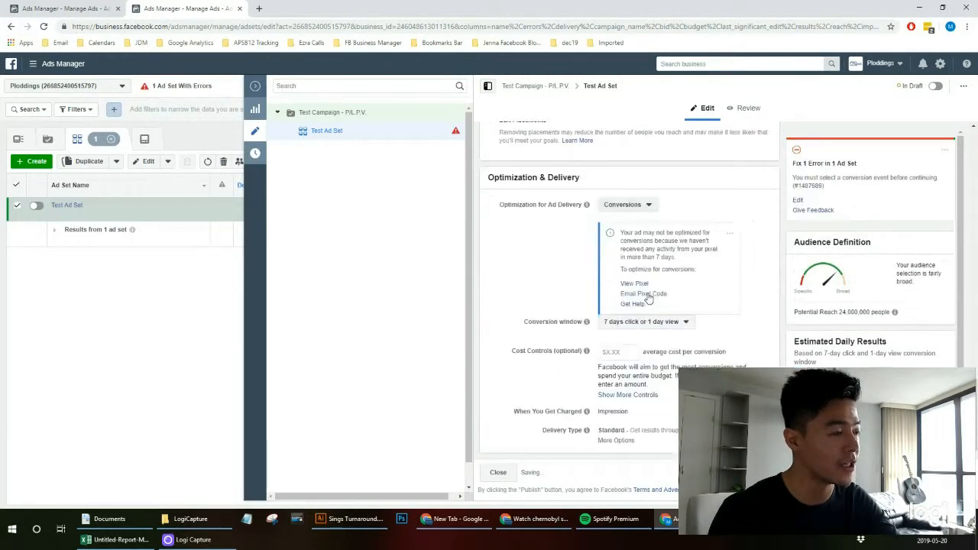
left_click(644, 207)
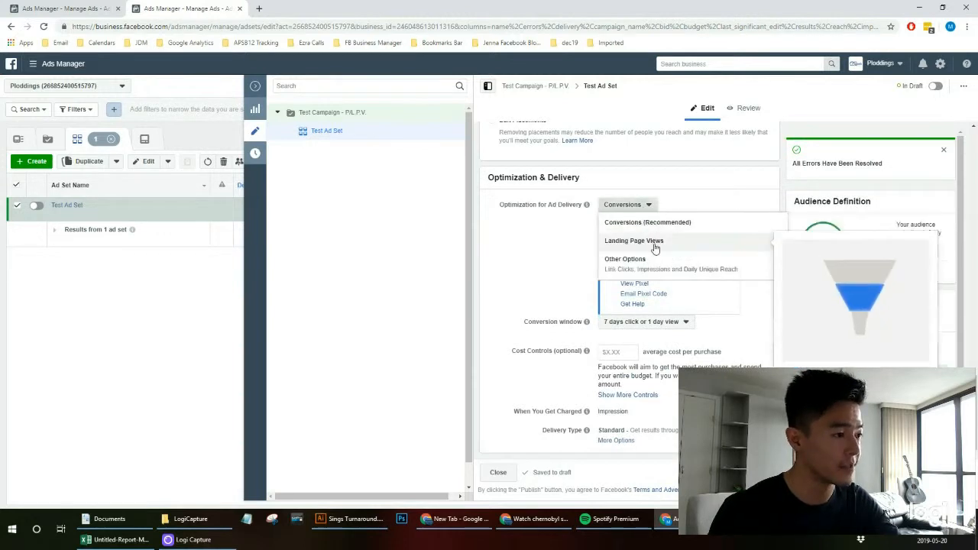
left_click(650, 242)
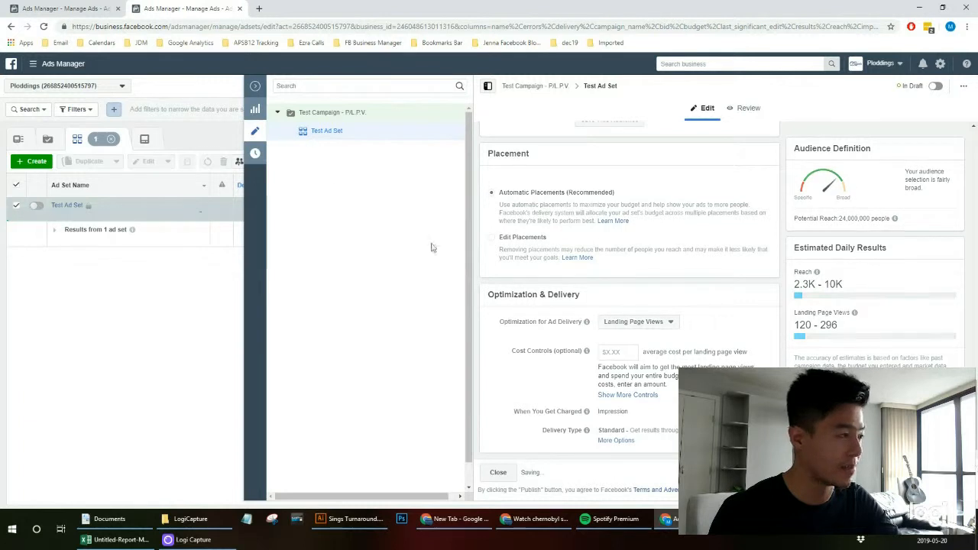
left_click(255, 86)
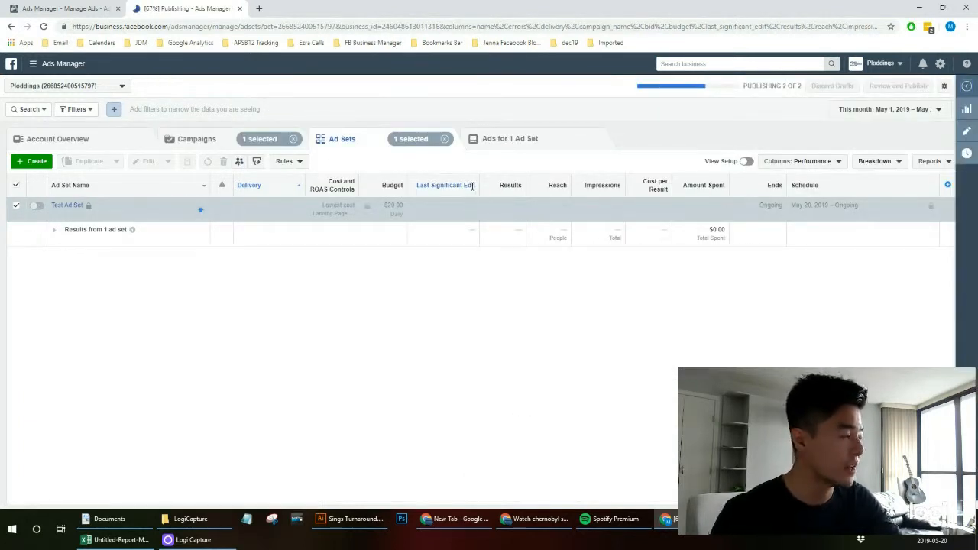
left_click(202, 144)
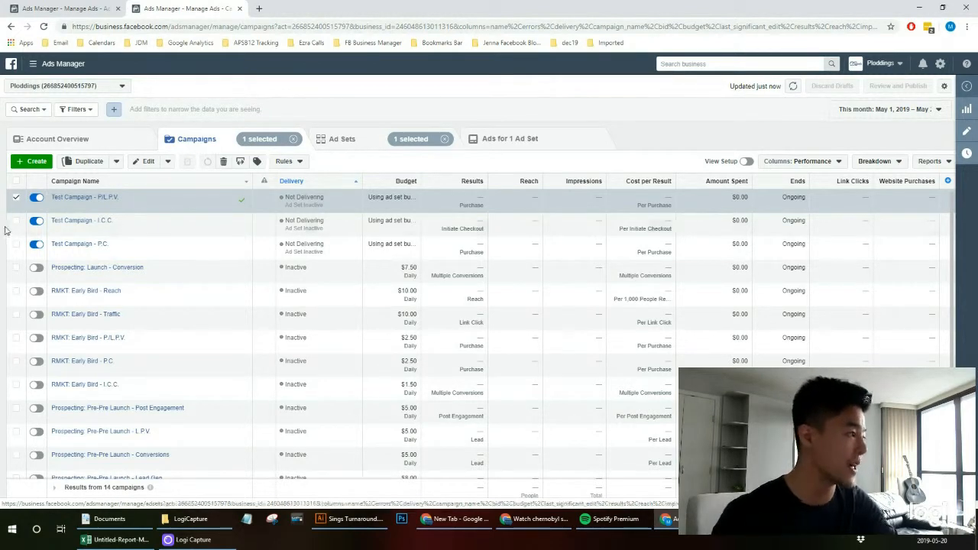
Select "Test Campaign - P.C." and "Test Campaign - I.C.C." in turn to compare the test campaigns.
left_click(174, 252)
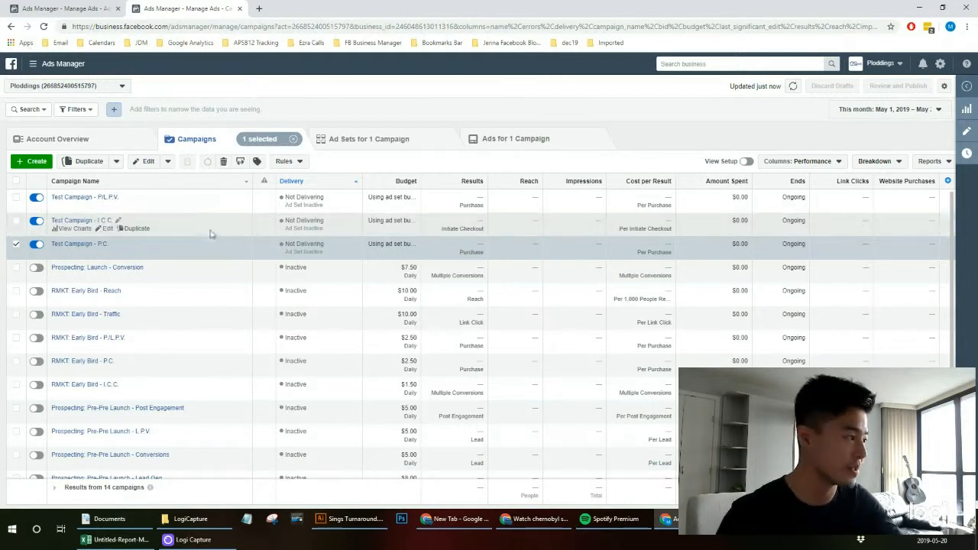
left_click(195, 228)
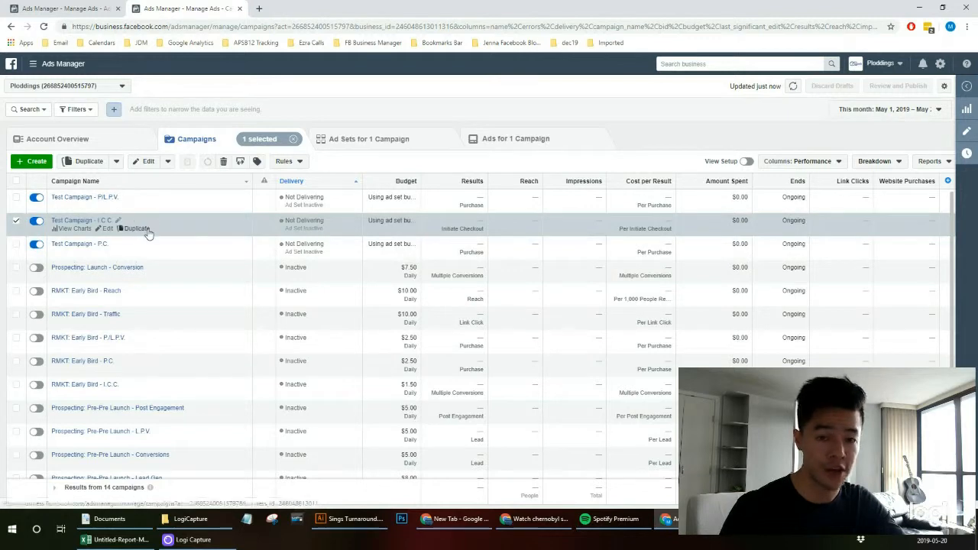